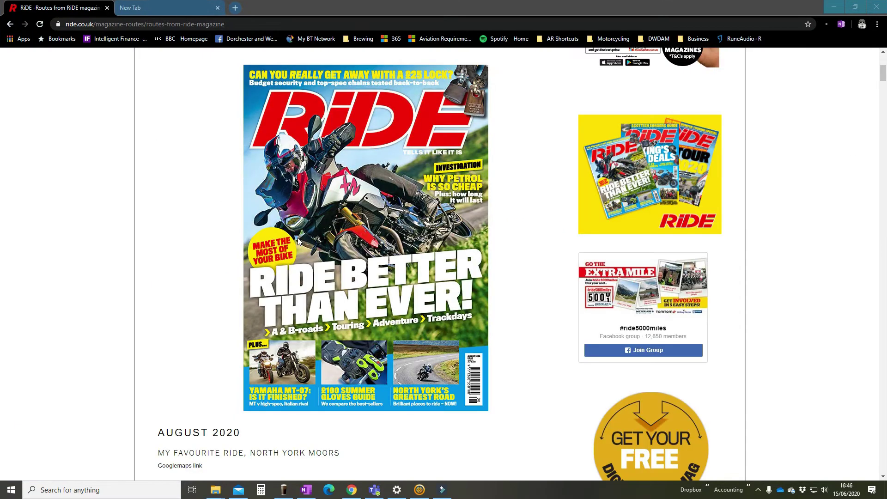
Scroll to the 15 Best Routes list and download the '3 The Scottish Coast' GPX file.
scroll(298, 237, down, 3)
scroll(298, 238, down, 7)
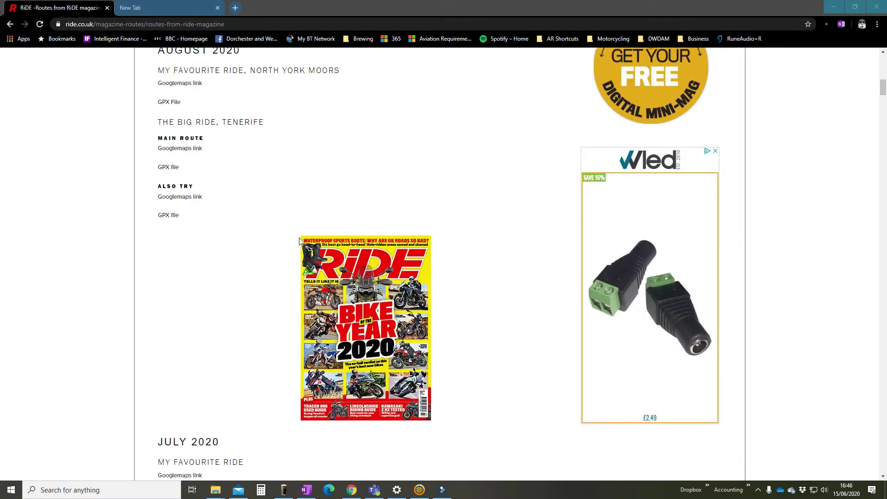
scroll(299, 238, down, 9)
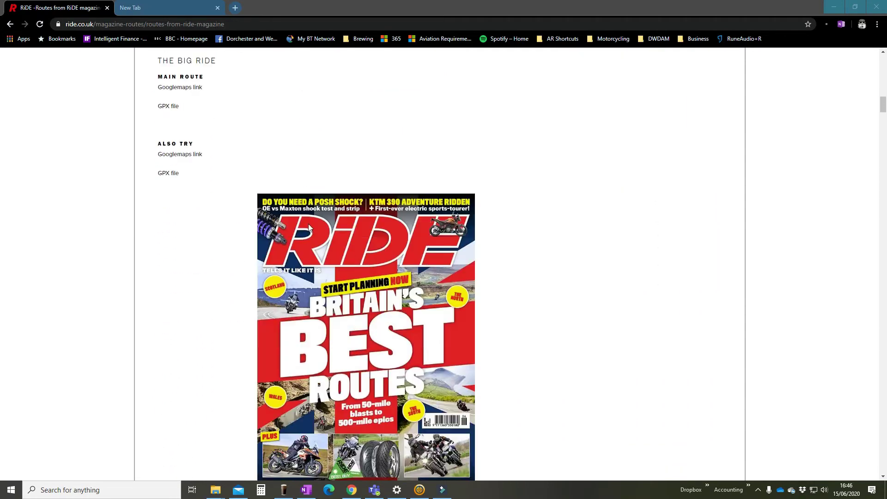
scroll(304, 231, down, 6)
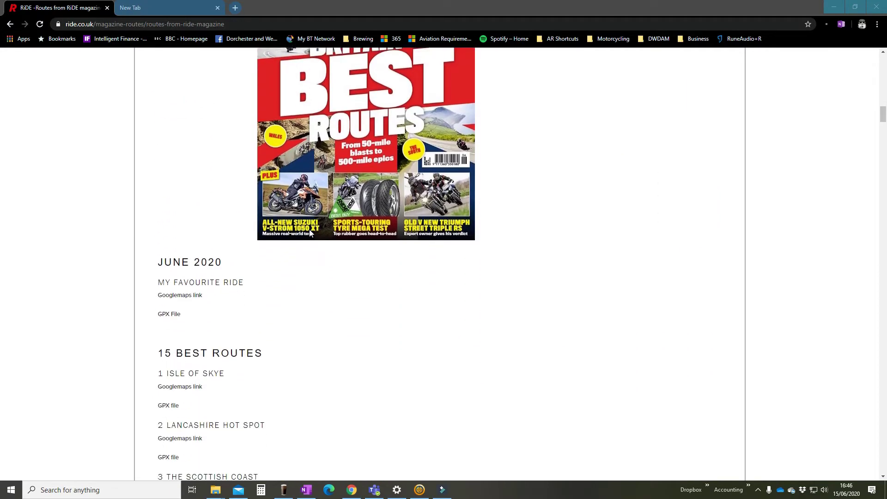
scroll(305, 243, down, 1)
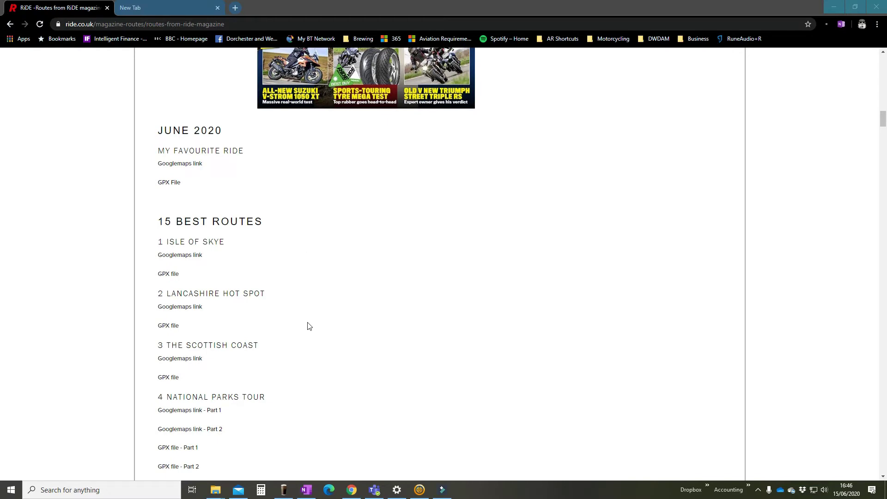
click(167, 378)
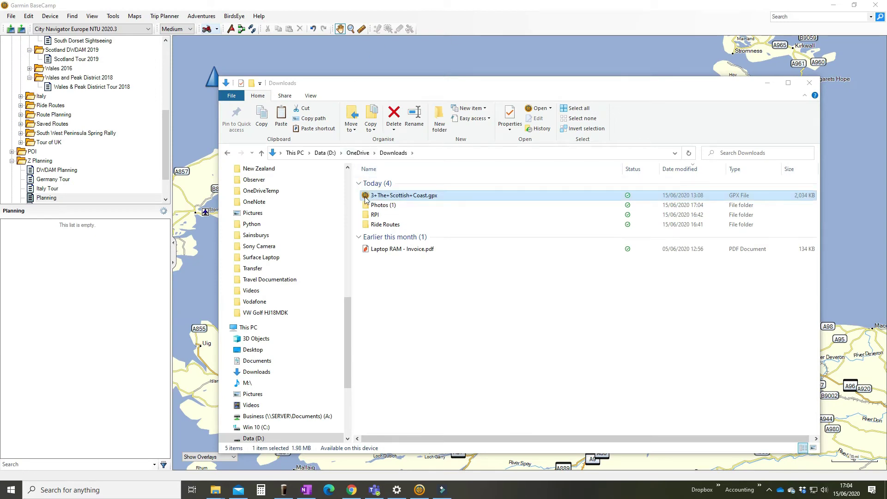
Drag 3+The+Scottish+Coast.gpx into BaseCamp's Planning list and minimise the Downloads window.
drag(365, 199, 22, 263)
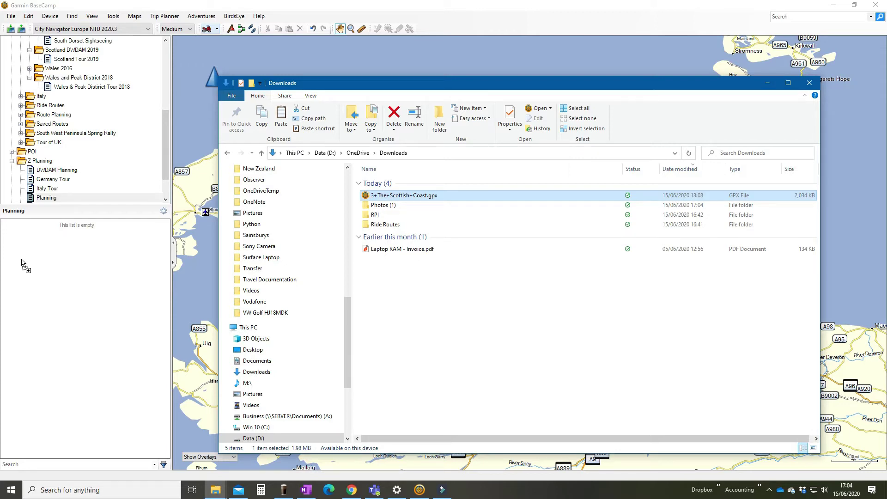
drag(21, 262, 19, 256)
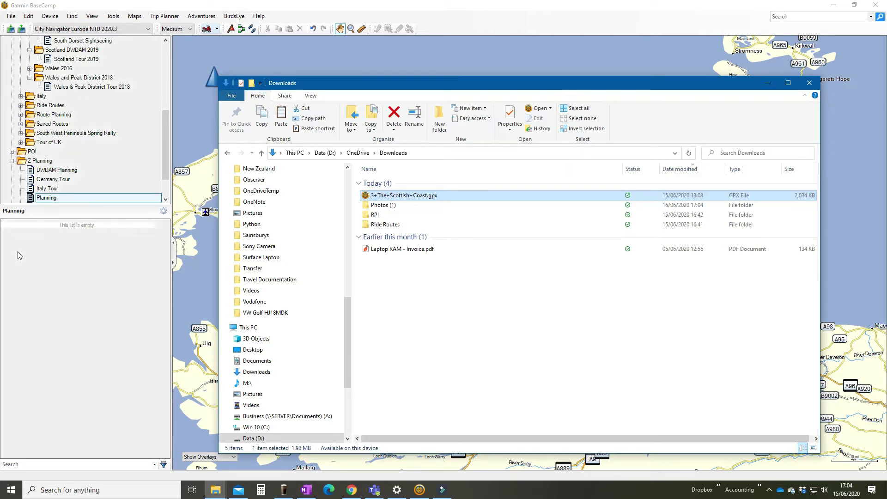
click(768, 84)
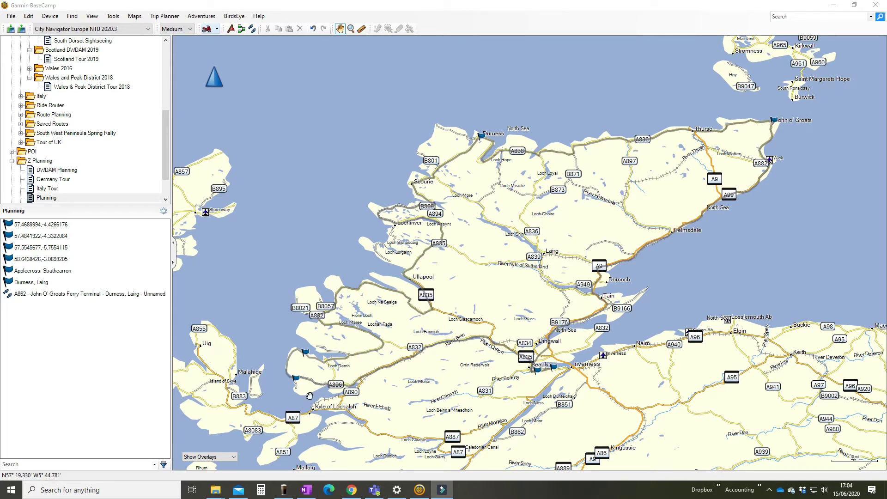
click(117, 295)
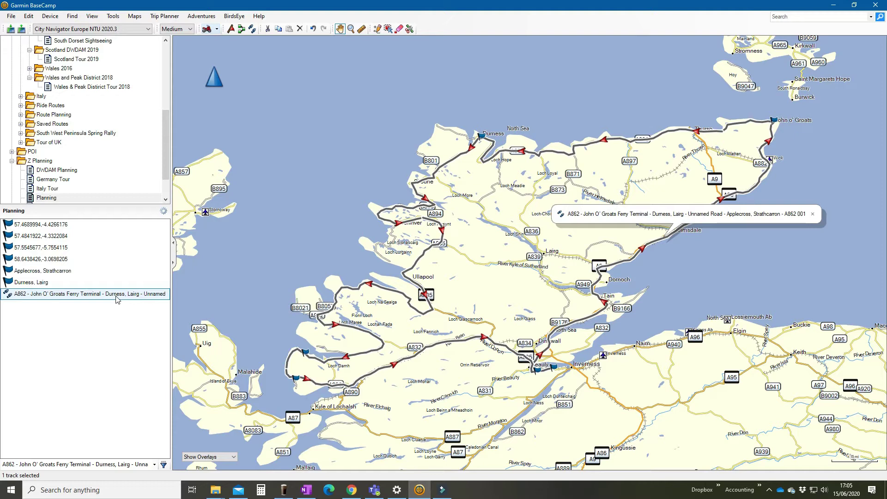
double_click(10, 296)
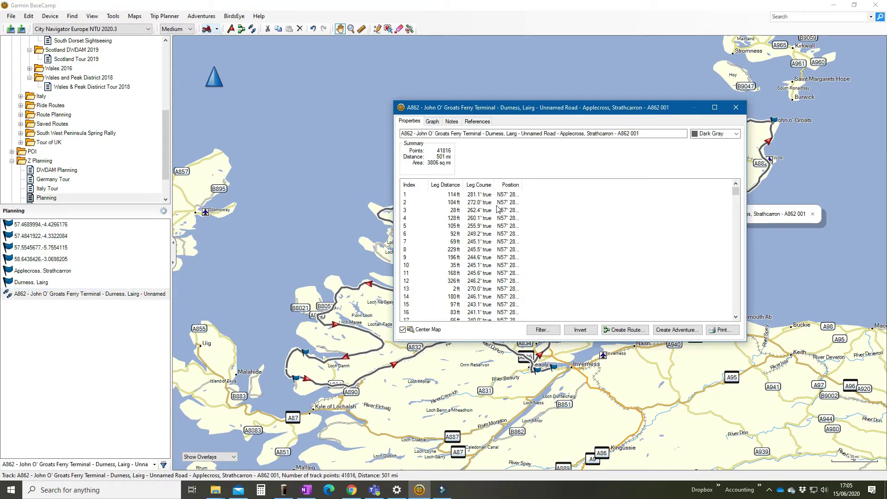
drag(736, 191, 736, 311)
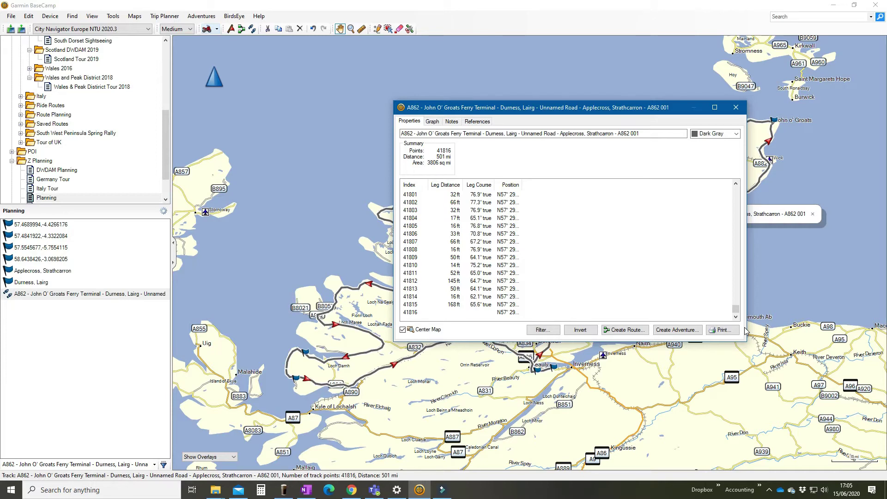
click(736, 108)
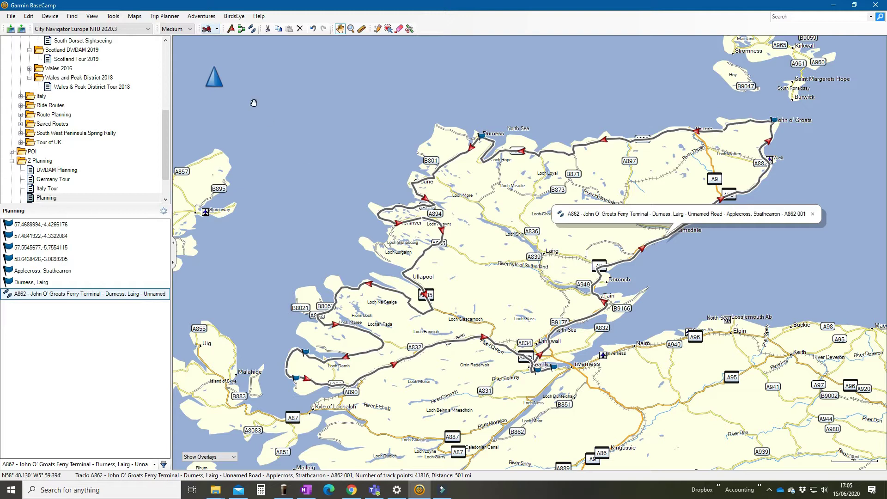
Switch the toolbar activity profile from Motorcycling to Direct.
click(217, 29)
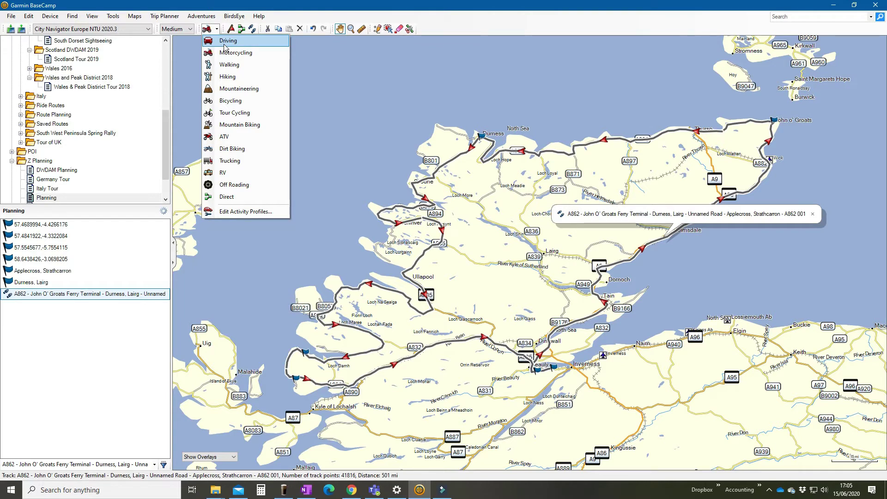
click(233, 200)
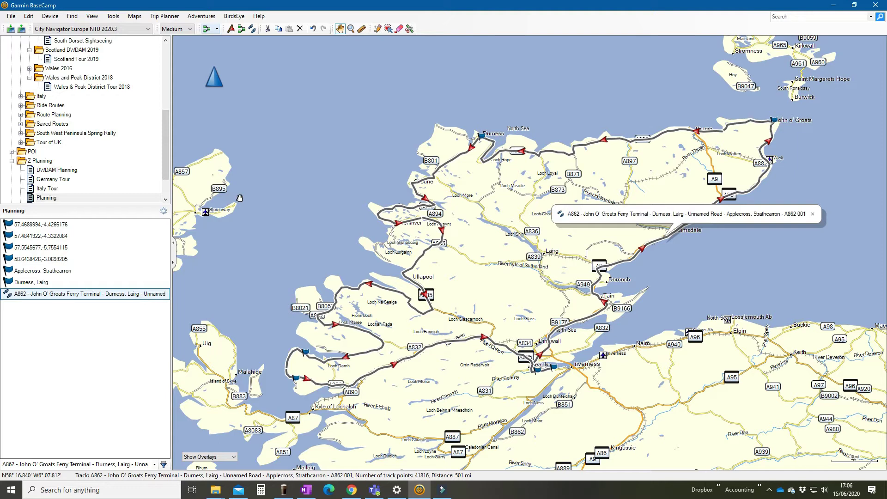
Change the A862 track colour from Dark Gray to Red and bring up its route conversion options.
double_click(32, 298)
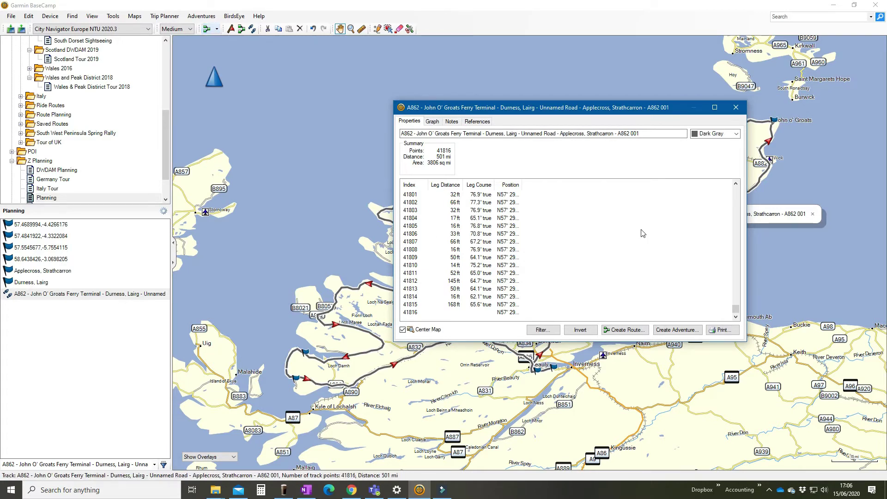
click(736, 134)
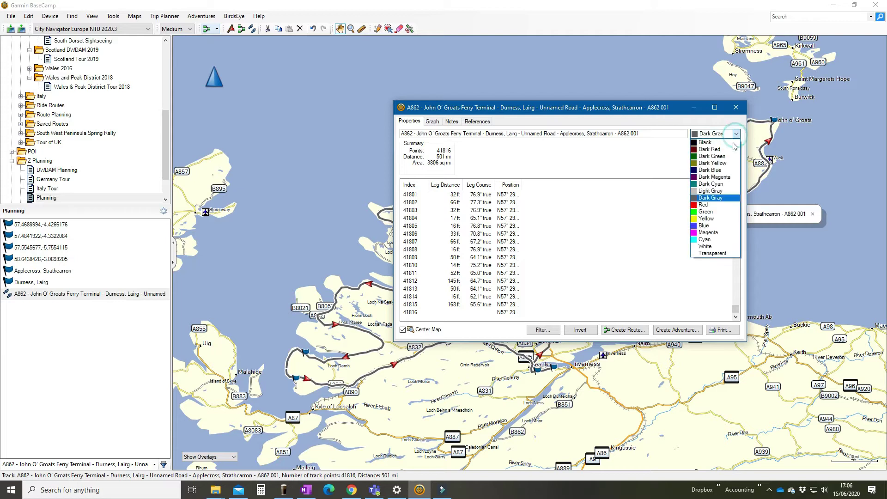
click(710, 204)
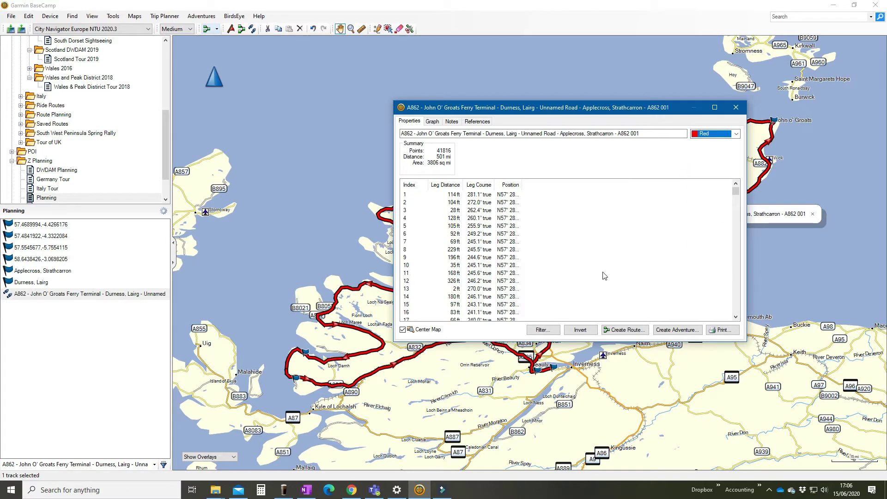
click(616, 331)
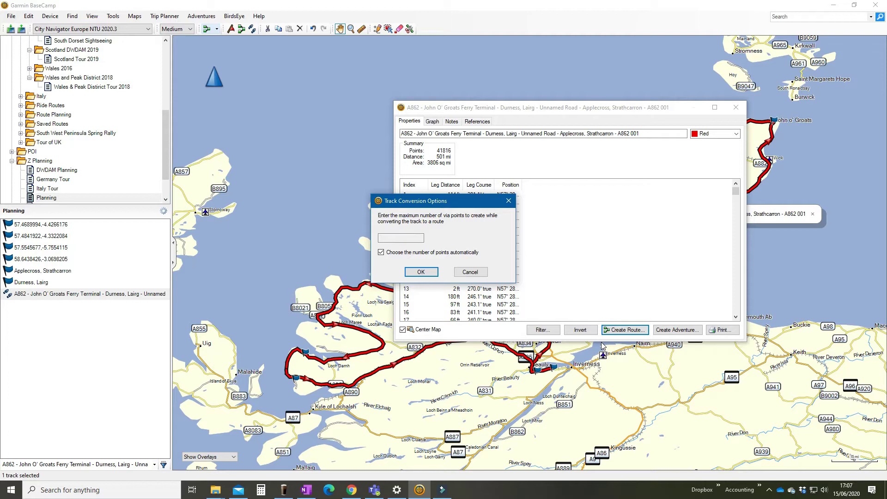
Convert the track to a route using a manual maximum of 100 via points instead of automatic.
click(381, 253)
click(401, 236)
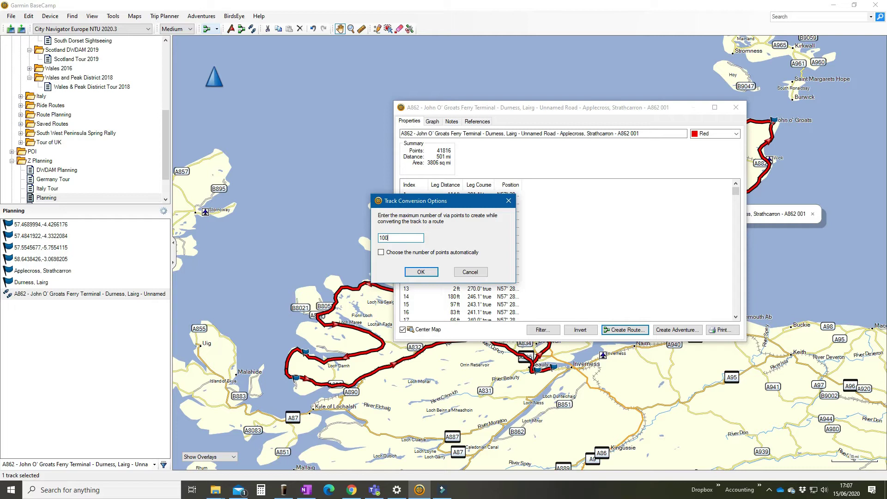
click(421, 272)
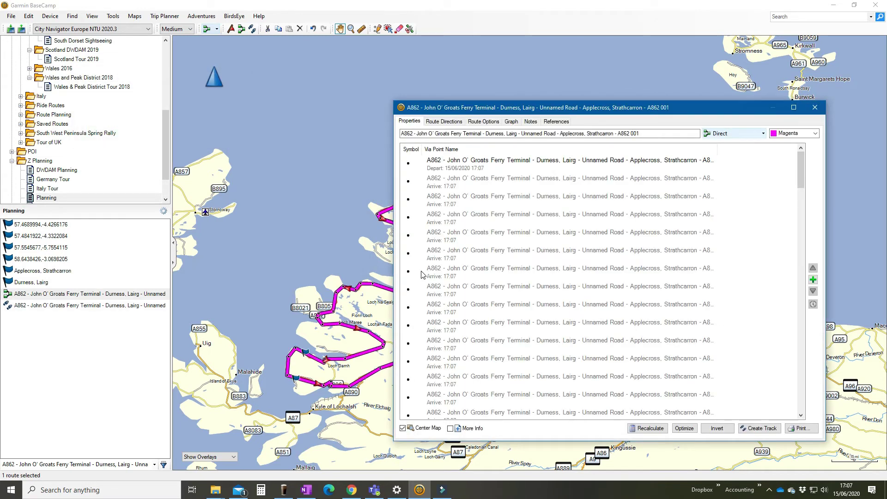
Make the converted A862 route blue, then select the original red track in Planning.
click(41, 294)
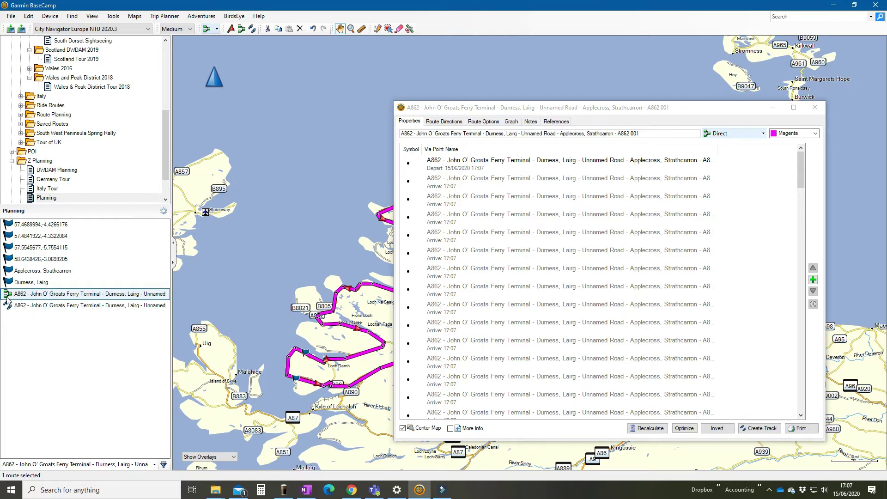
mouse_move(801, 170)
mouse_down()
mouse_move(802, 393)
mouse_move(801, 162)
mouse_up()
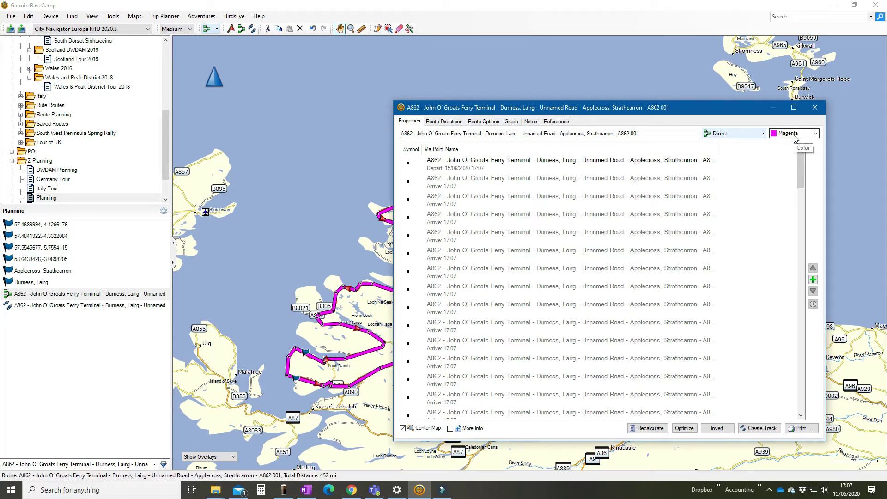
click(796, 137)
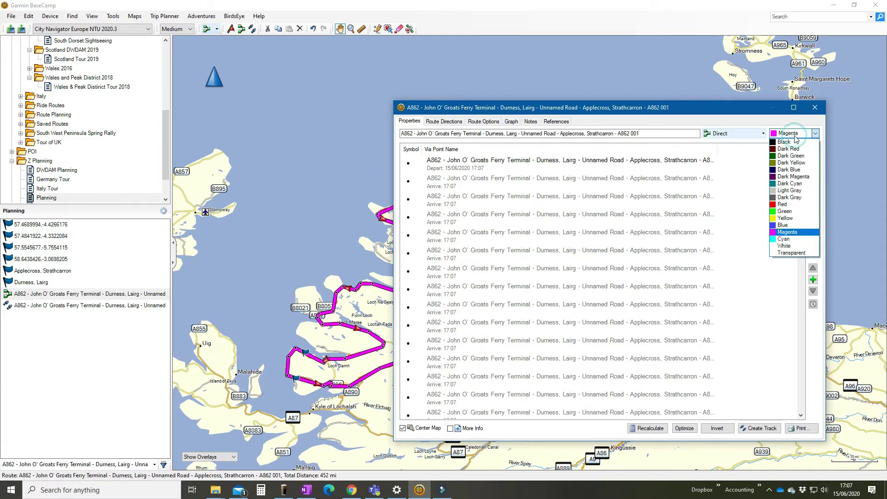
click(795, 227)
click(815, 107)
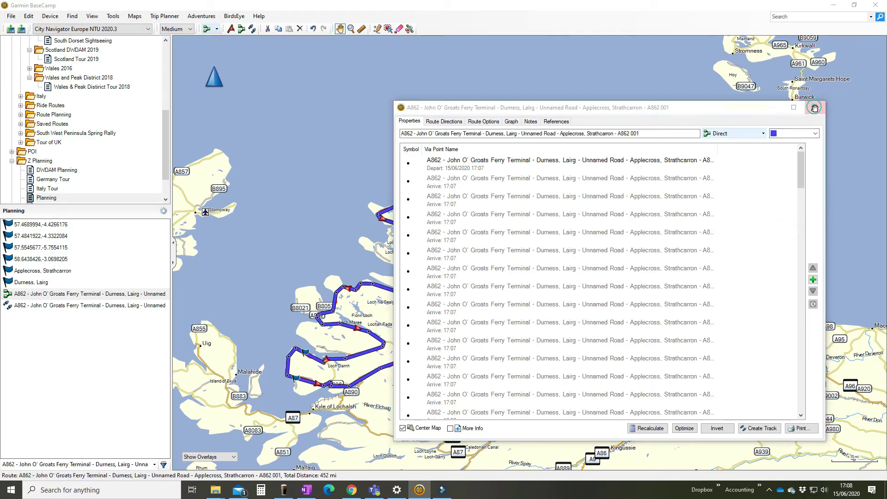
click(45, 308)
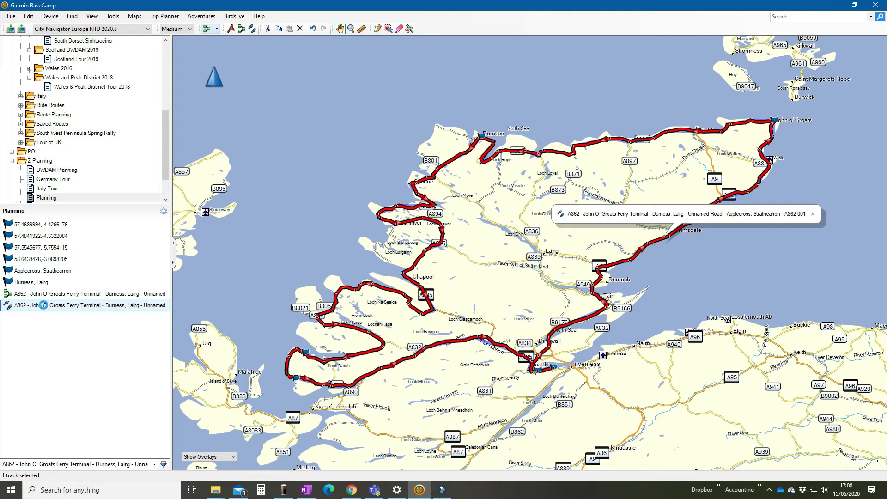
Delete the original red track and leftover waypoints such as Applecross, leaving Durness and Lairg.
key(Delete)
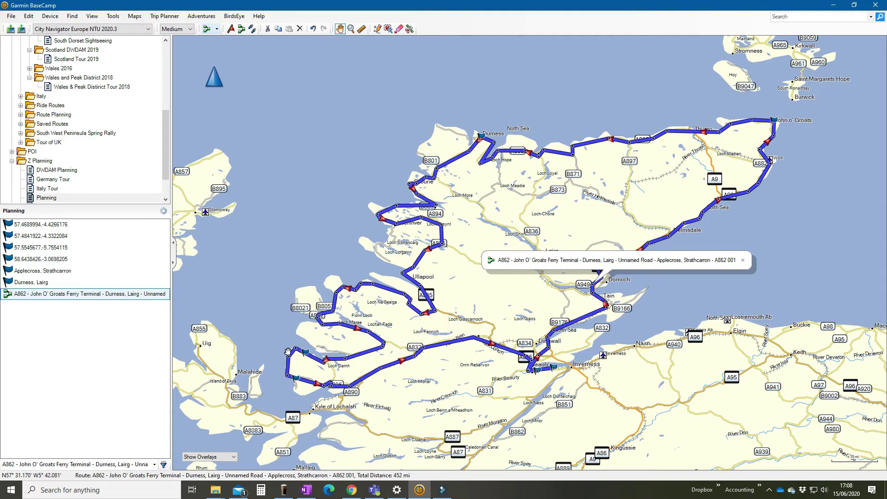
click(23, 225)
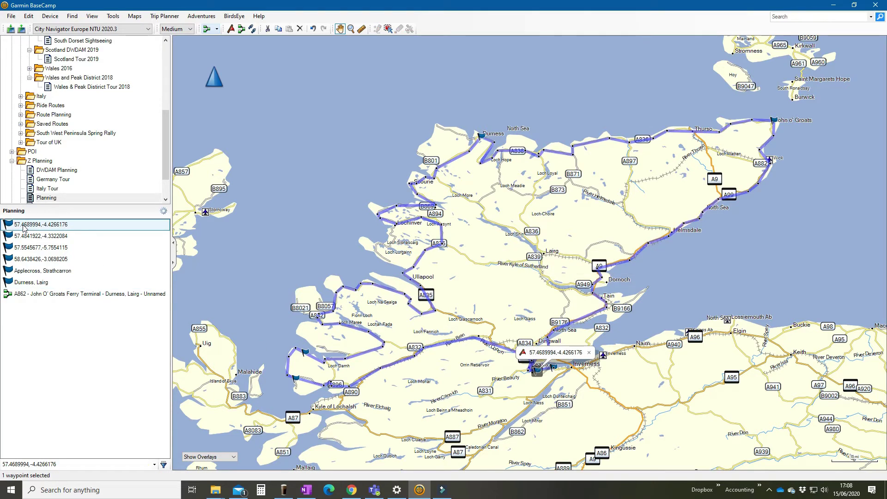
key(Delete)
key(Delete)
key(Delete)
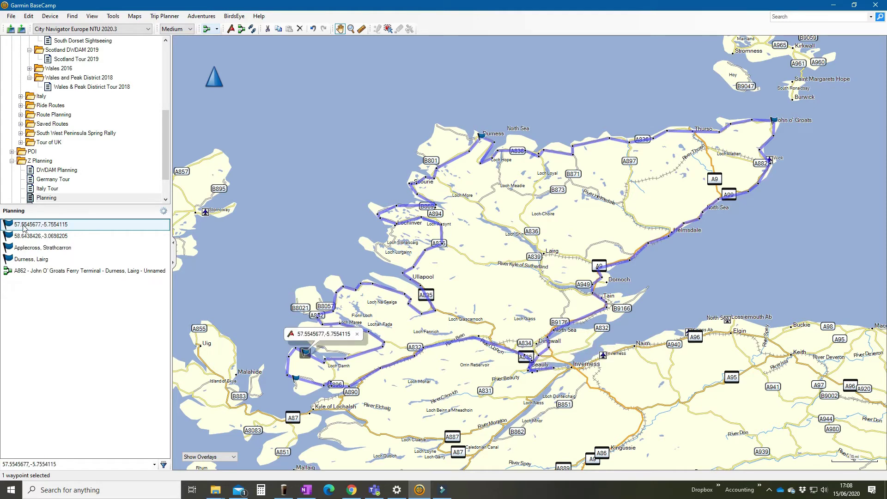
key(Delete)
key(Delete)
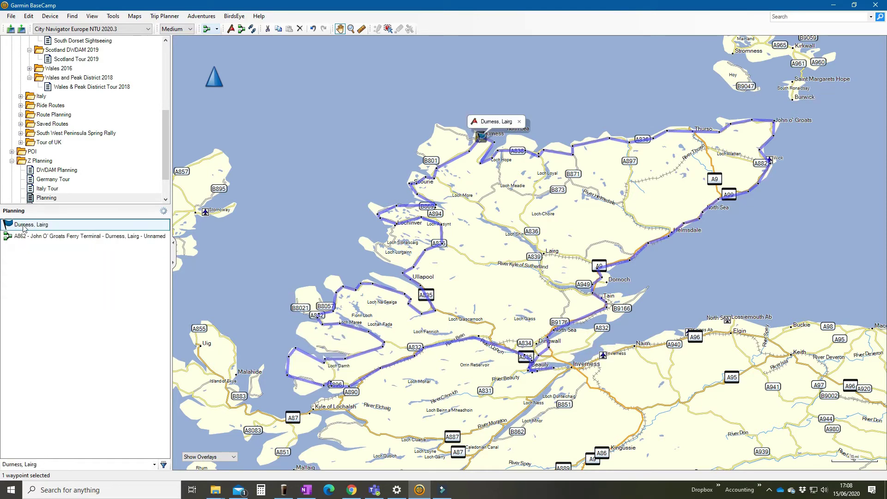
key(Delete)
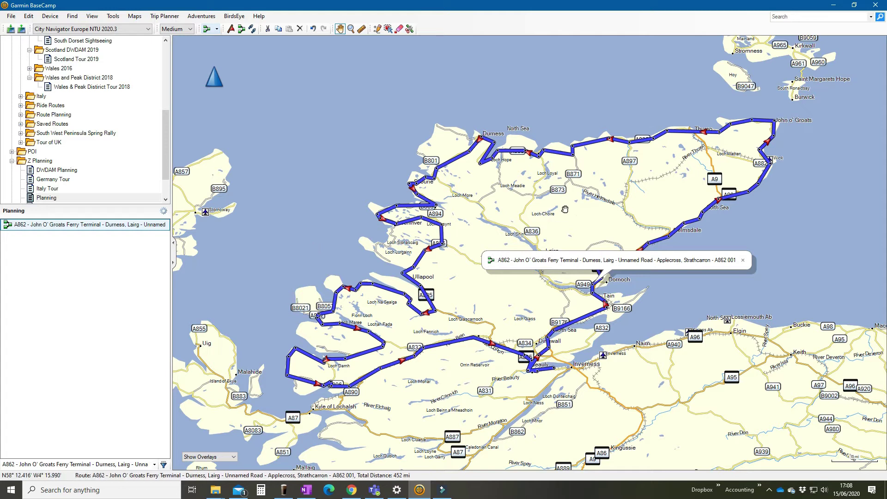
Zoom in near Tongue and change the map detail from Medium to Highest.
scroll(567, 159, up, 2)
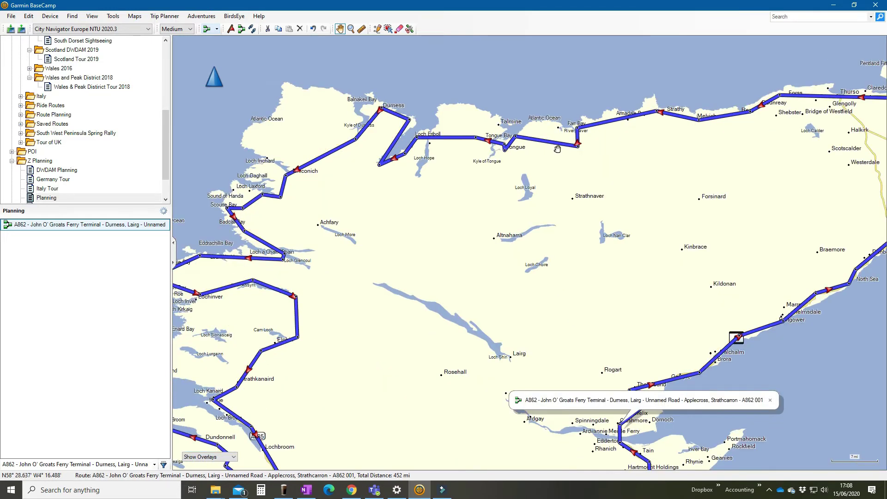
scroll(551, 143, up, 2)
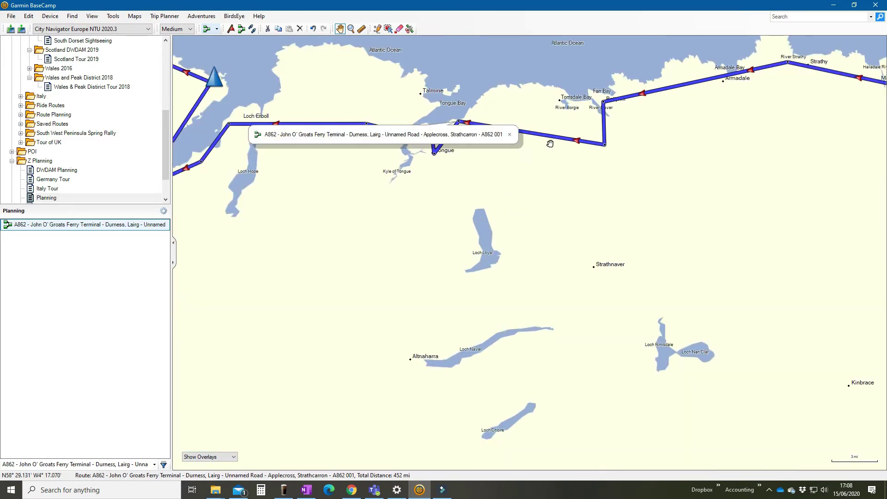
scroll(550, 144, up, 1)
click(189, 29)
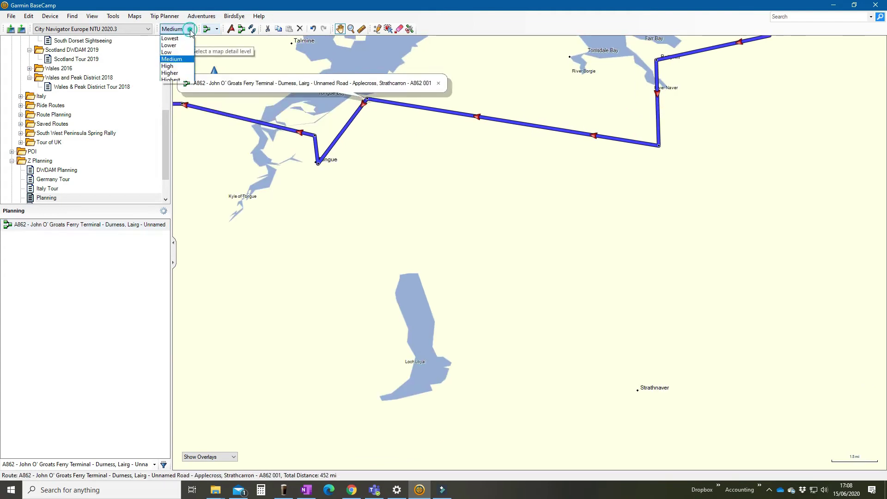
click(171, 79)
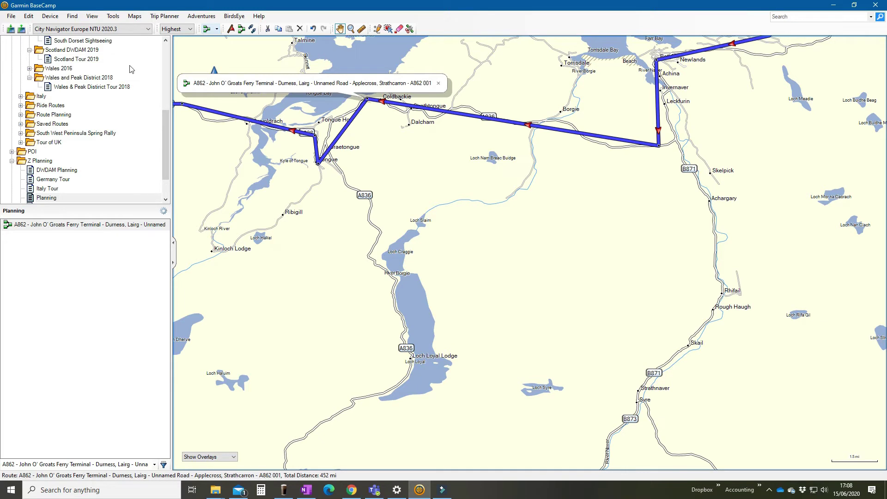
Change the A862 route's profile from Direct to Driving, recalculating it to 501 mi, 10 h 16 min.
double_click(137, 225)
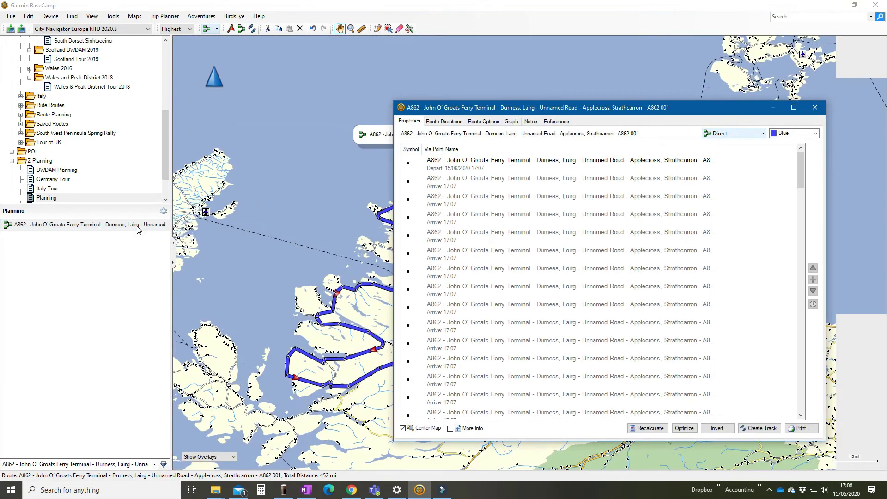
drag(698, 113, 559, 80)
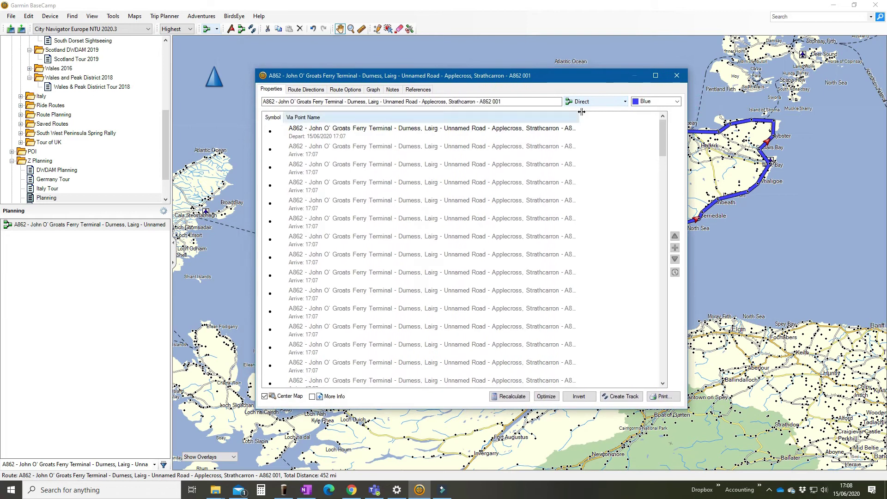
click(625, 102)
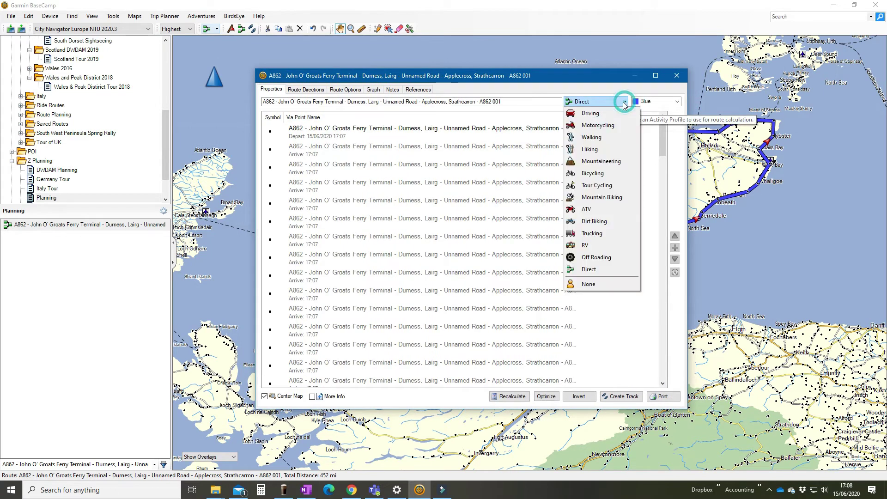
click(596, 117)
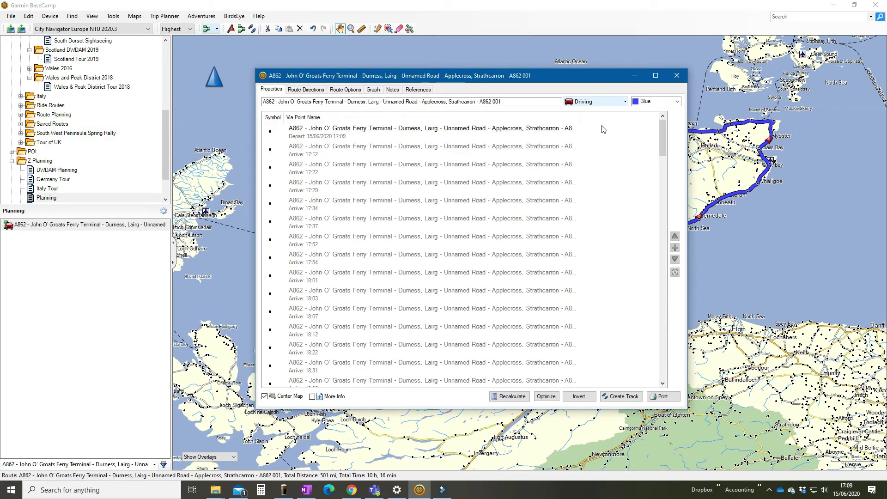
click(677, 75)
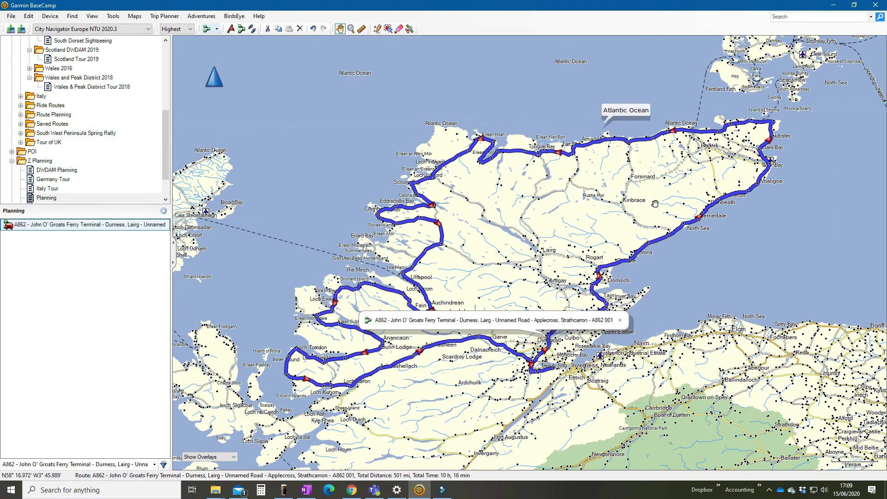
scroll(547, 154, up, 2)
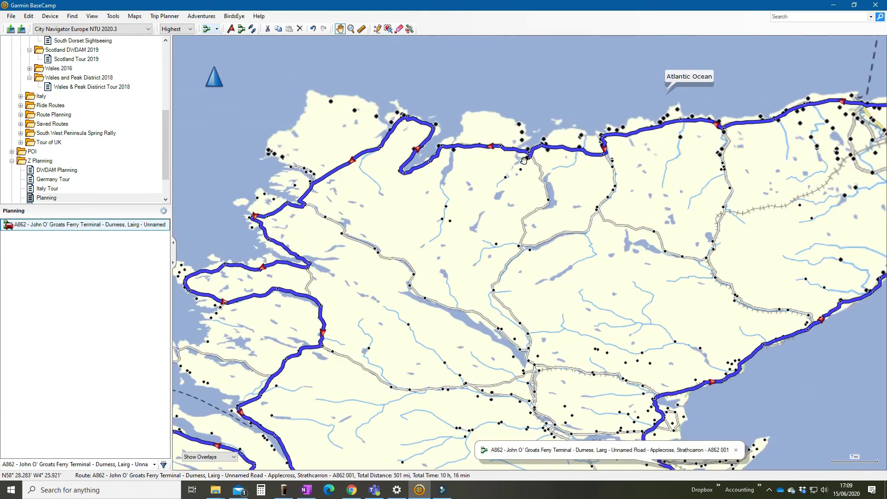
scroll(524, 160, up, 1)
scroll(524, 159, up, 2)
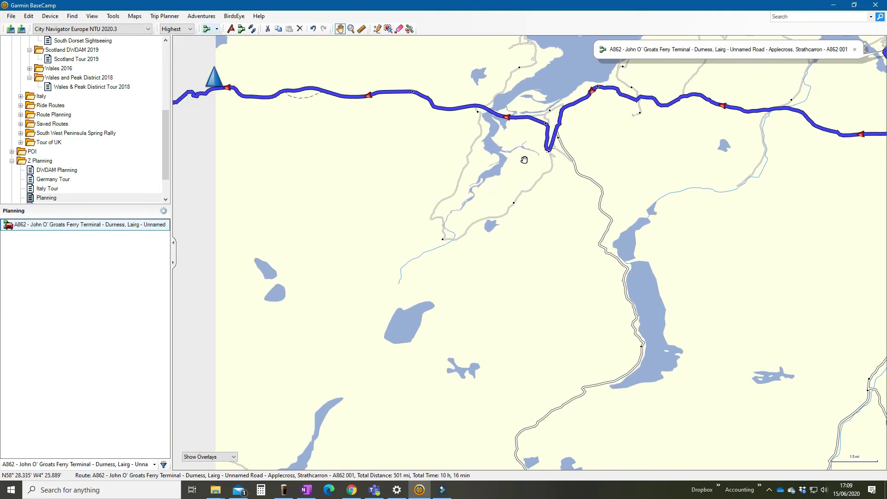
drag(628, 118, 482, 208)
drag(670, 228, 218, 271)
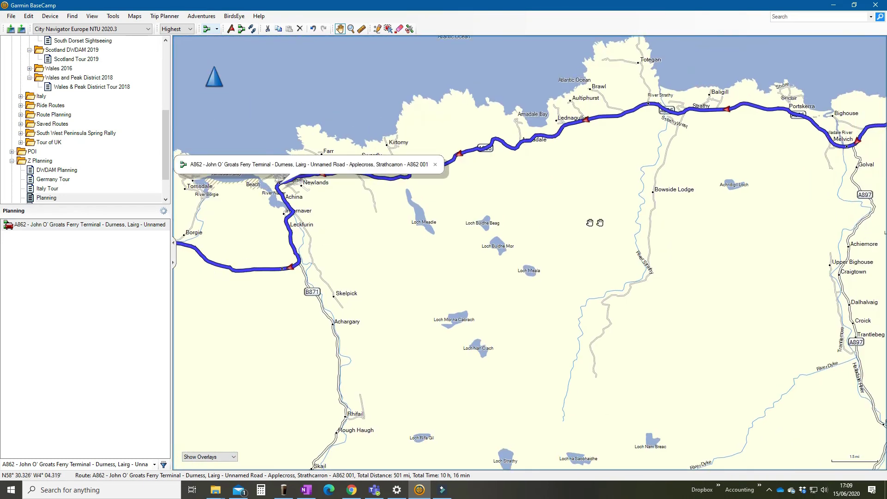
drag(743, 209, 412, 242)
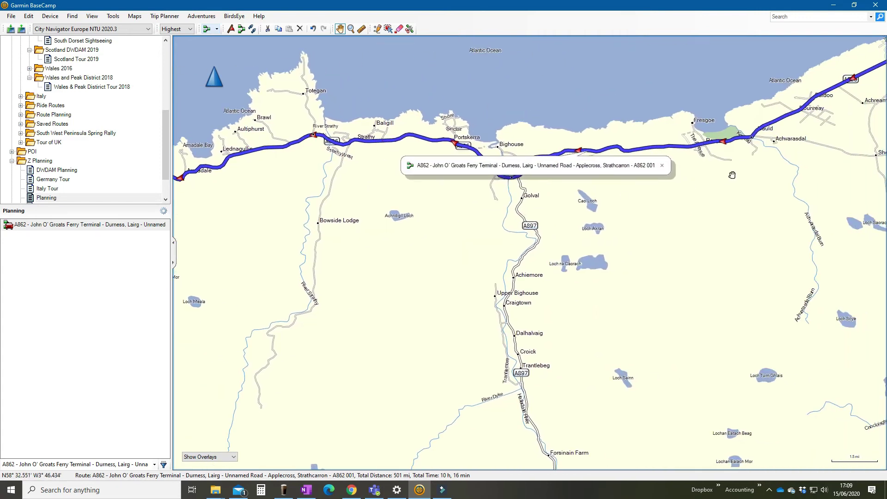
mouse_move(734, 174)
mouse_down()
mouse_move(576, 229)
mouse_move(413, 246)
mouse_up()
drag(799, 209, 687, 217)
drag(798, 213, 638, 200)
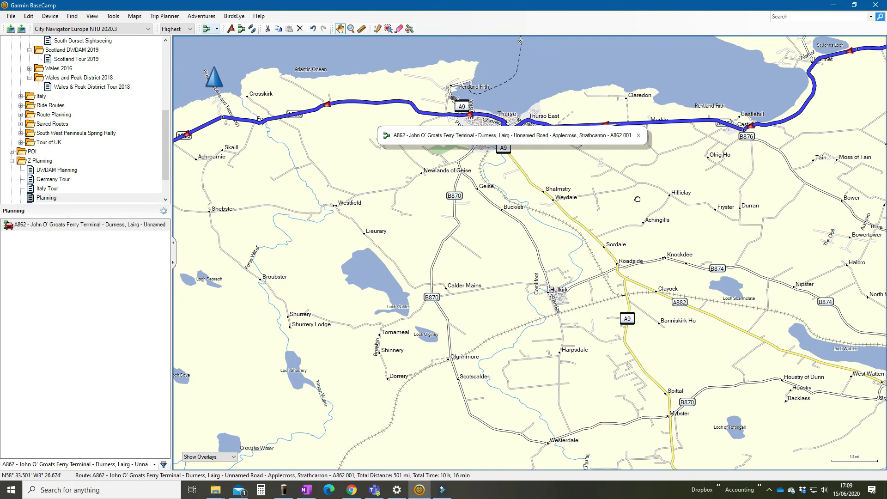
drag(795, 211, 553, 254)
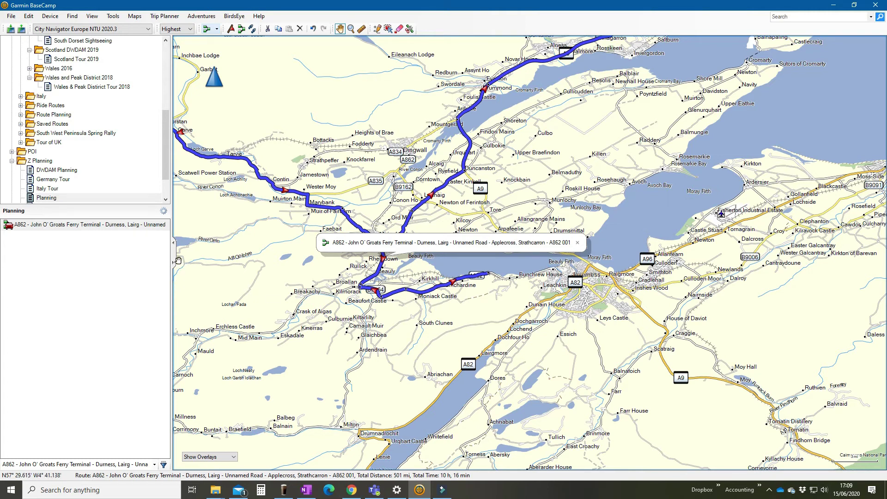
Rename the A862 route in the Planning list to '03A - NC500 (Day 1)'.
click(29, 227)
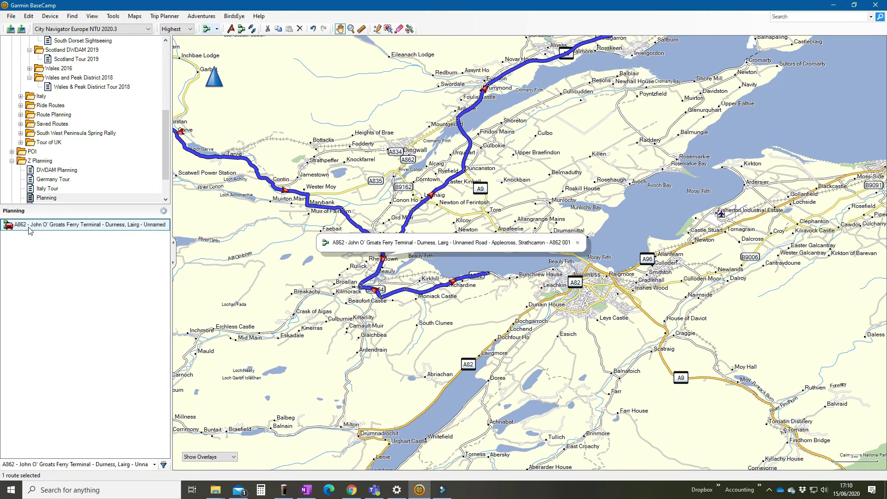
click(29, 227)
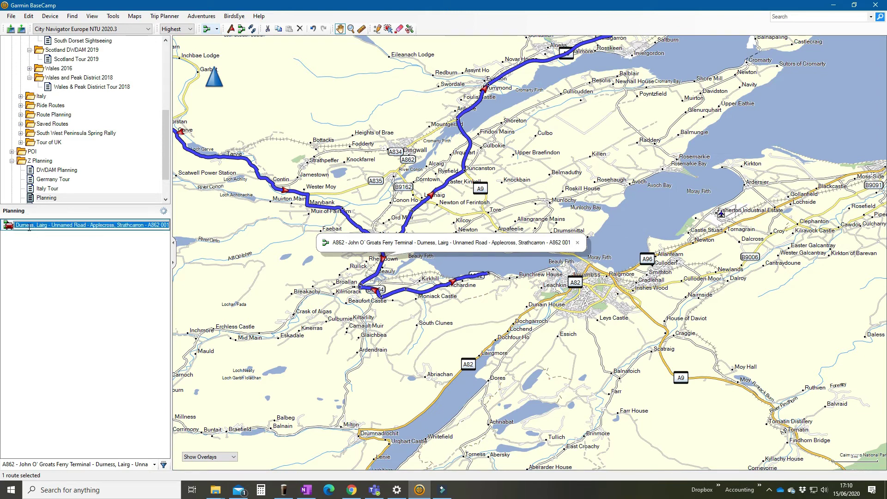
text(03A - NC500 (Day 1)
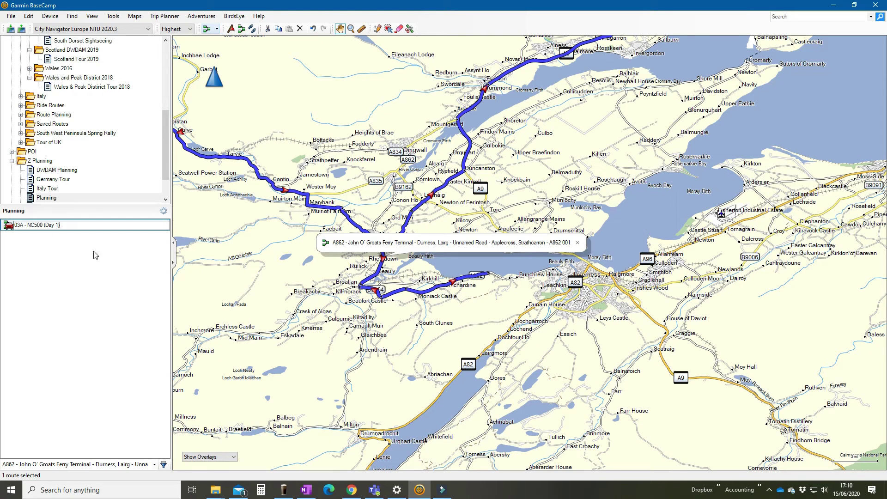
key(Return)
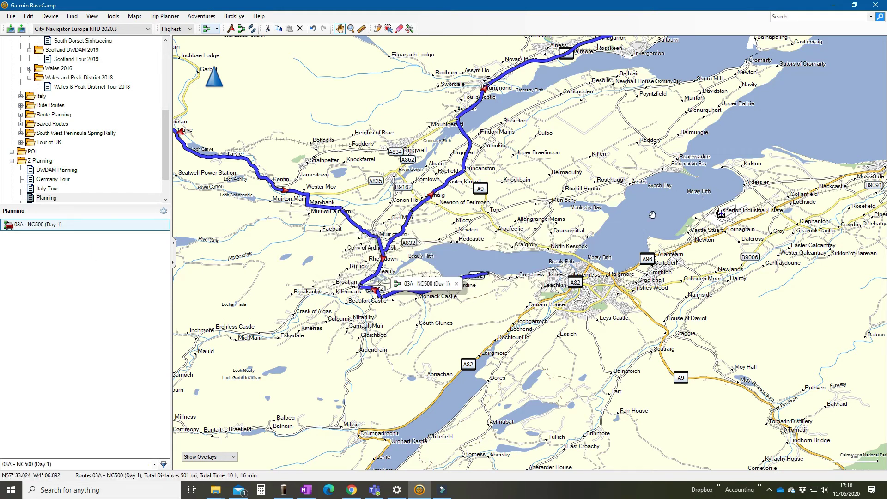
Divide the Day 1 route at Durness with a shared waypoint, creating a second 287 mi route.
scroll(541, 221, down, 4)
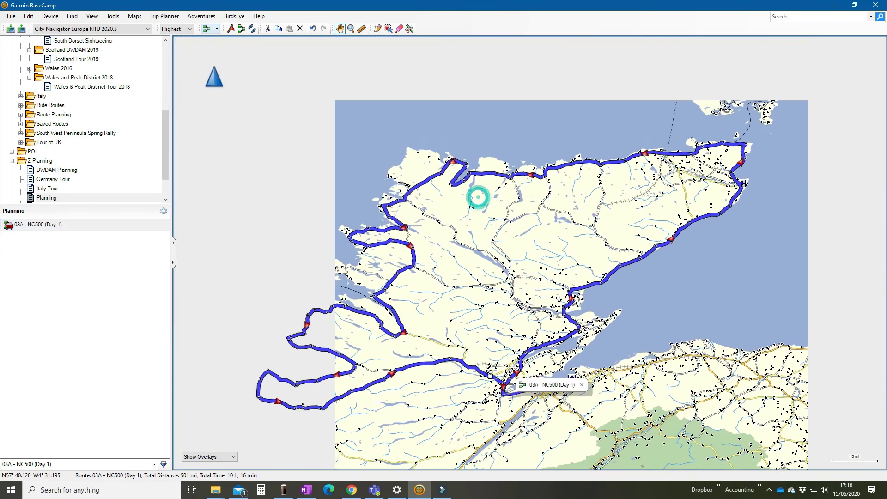
drag(475, 192, 476, 212)
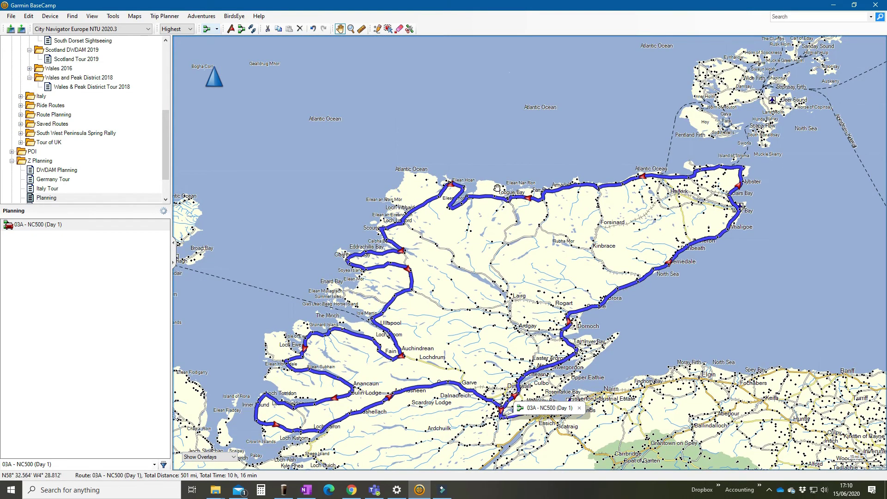
scroll(448, 197, up, 4)
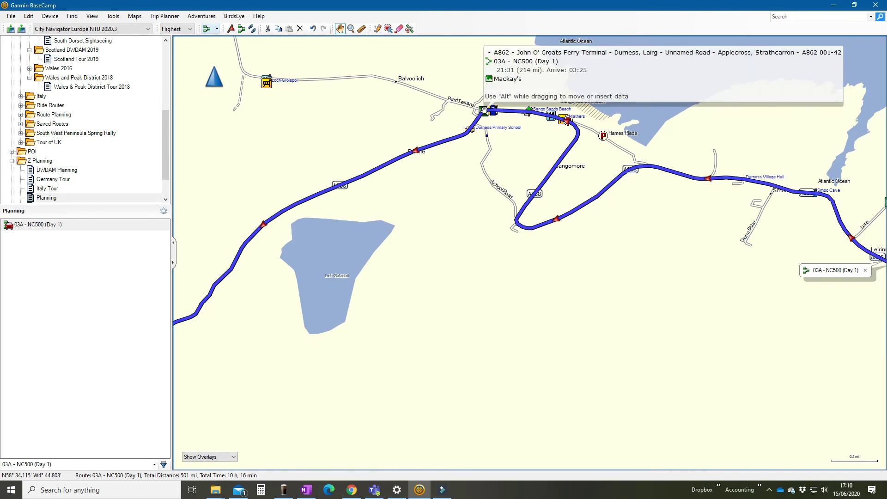
click(410, 29)
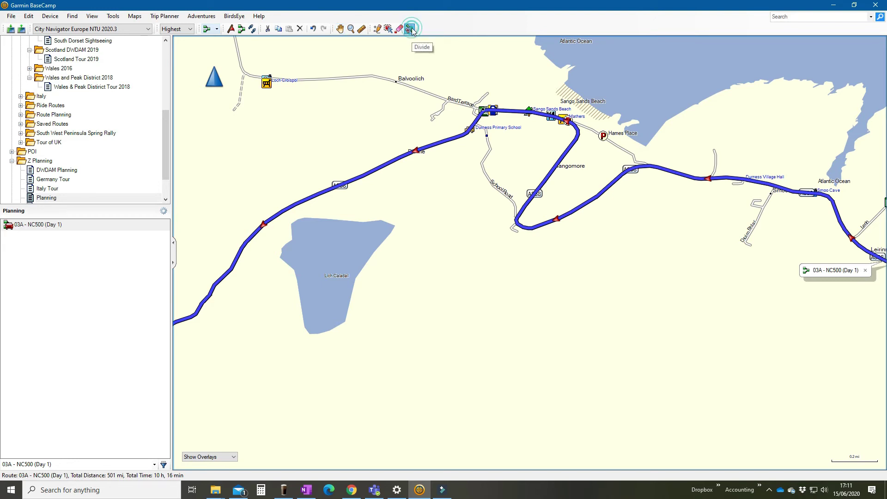
click(484, 115)
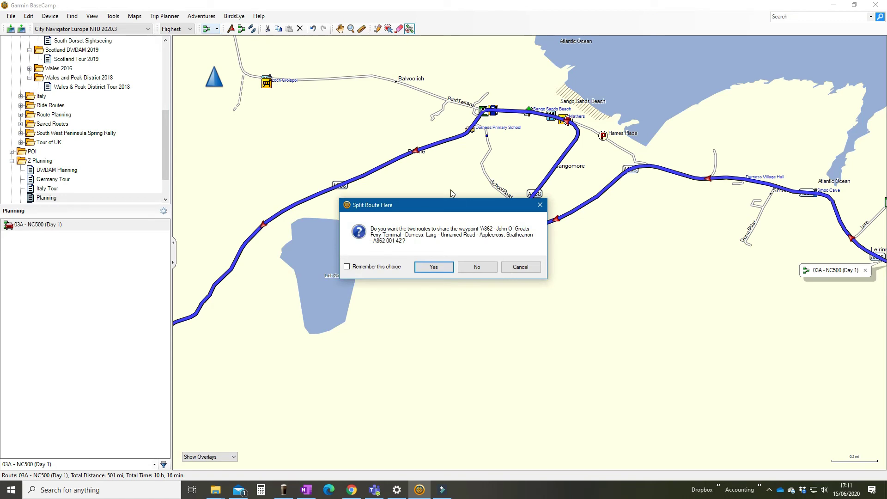
click(448, 270)
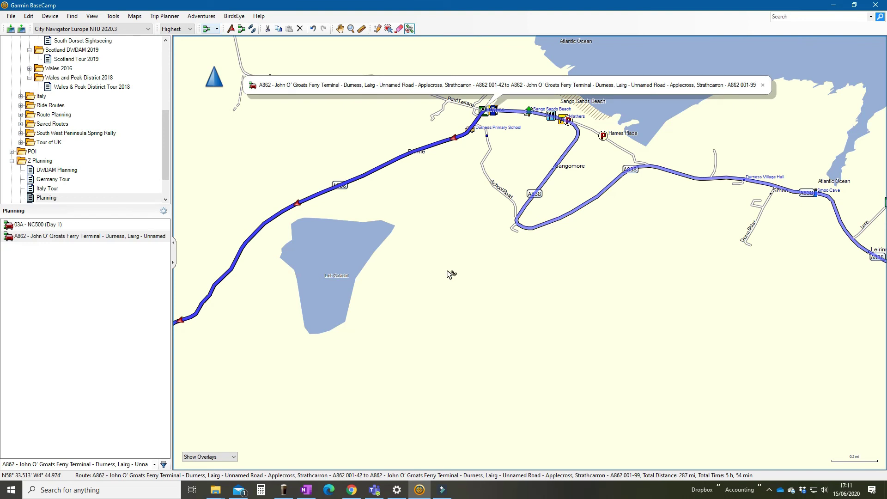
Set the colour of the 214 mi '03A - NC500 (Day 1)' route to Red in its properties.
click(340, 29)
click(592, 201)
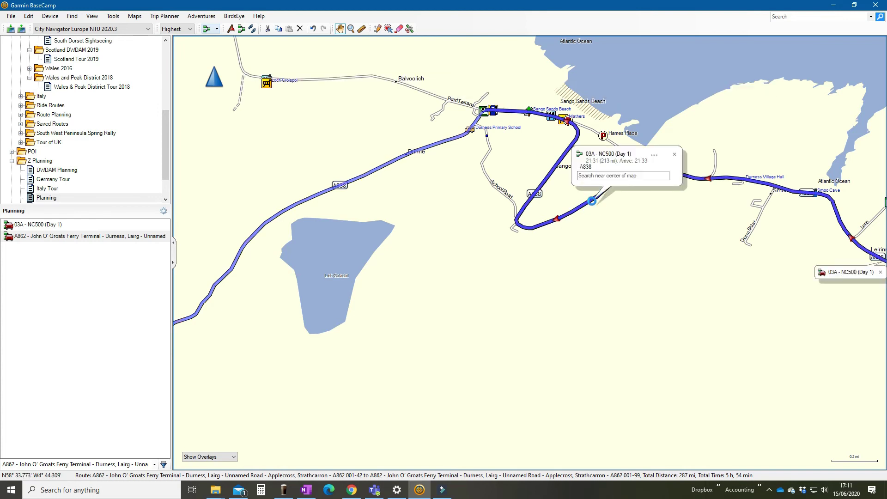
double_click(591, 202)
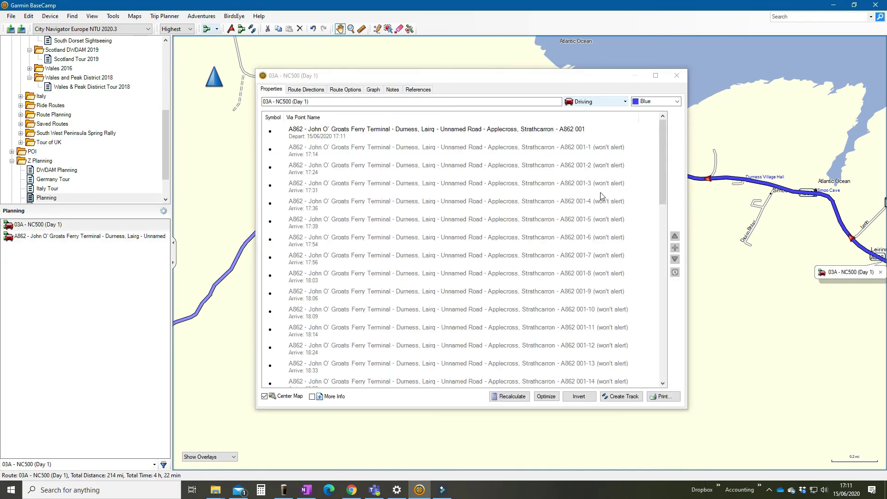
click(677, 101)
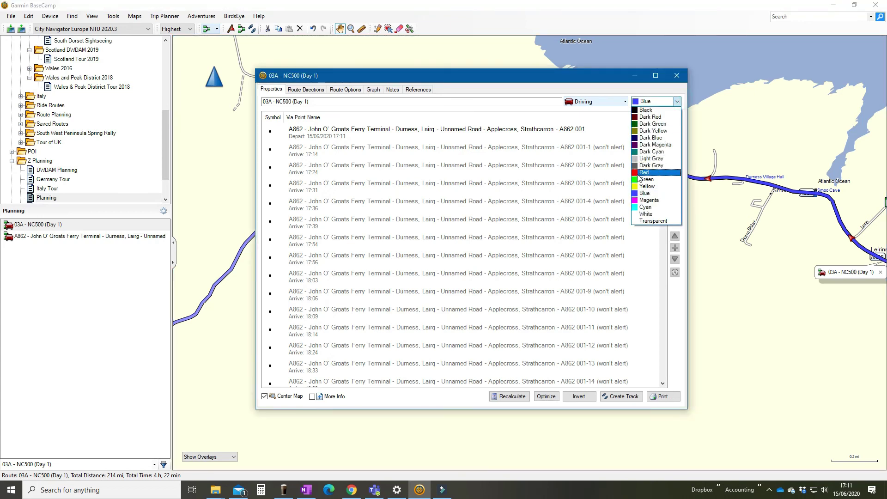
click(647, 173)
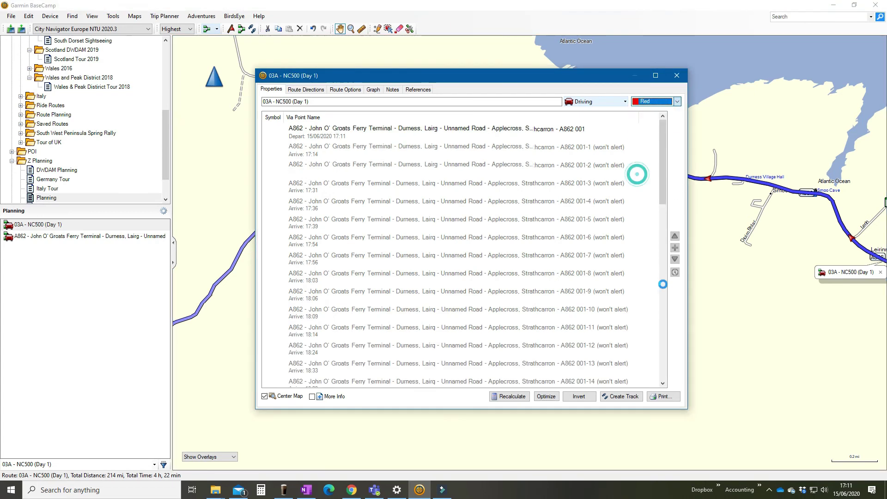
click(677, 75)
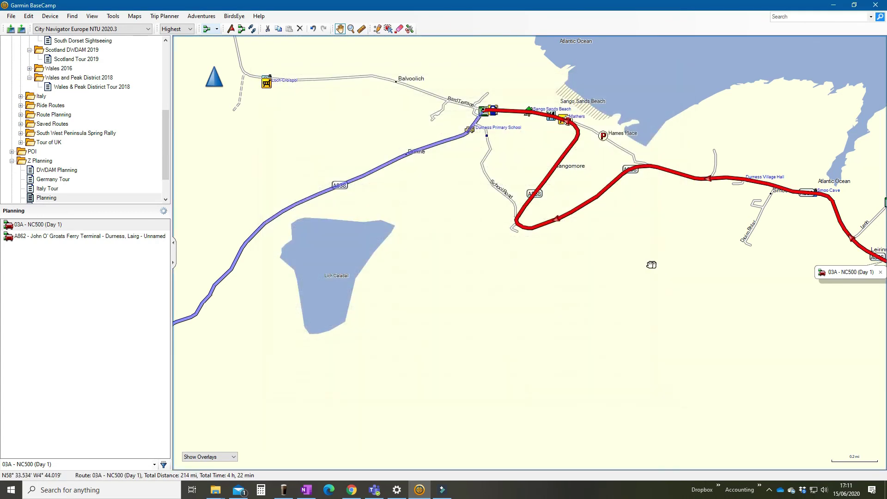
Rename the A862 route by pasting the Day 1 name and changing 03A to 03B.
click(370, 175)
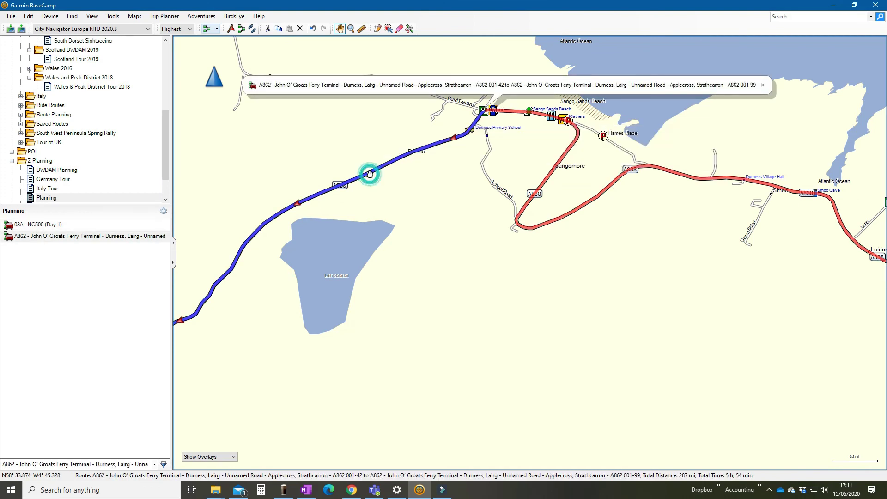
click(60, 225)
click(67, 226)
key(ctrl+c)
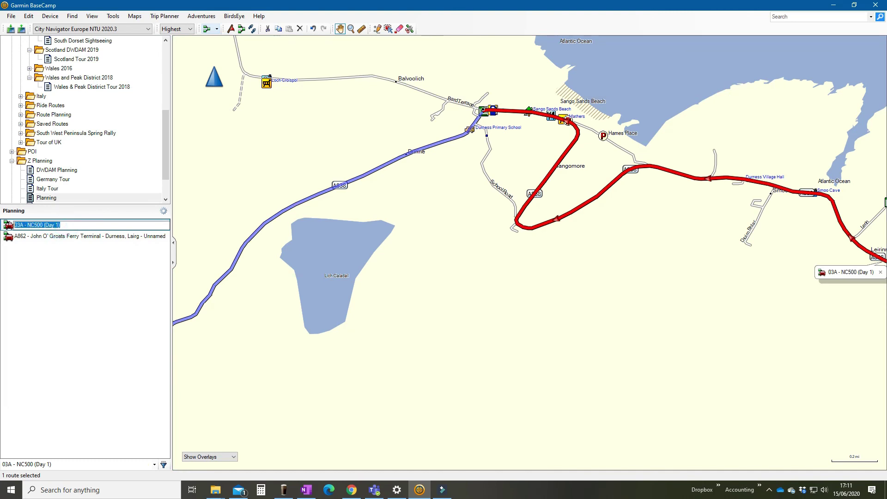
click(24, 240)
click(23, 240)
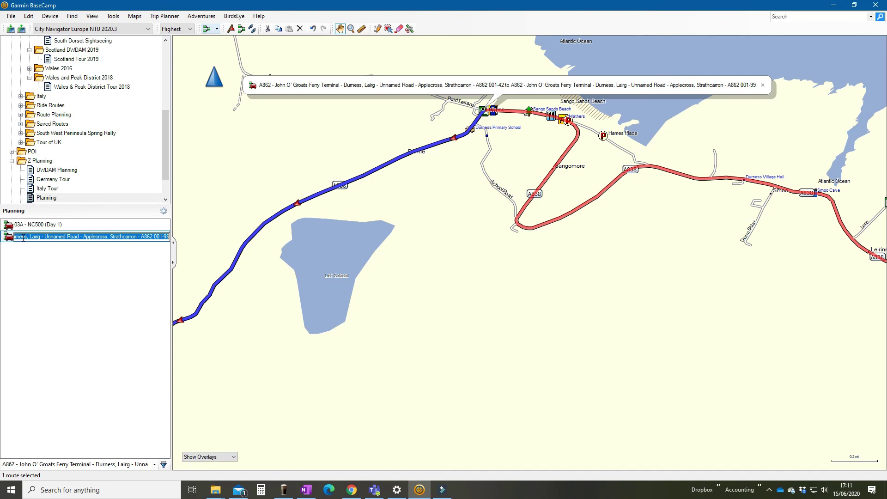
key(ctrl+v)
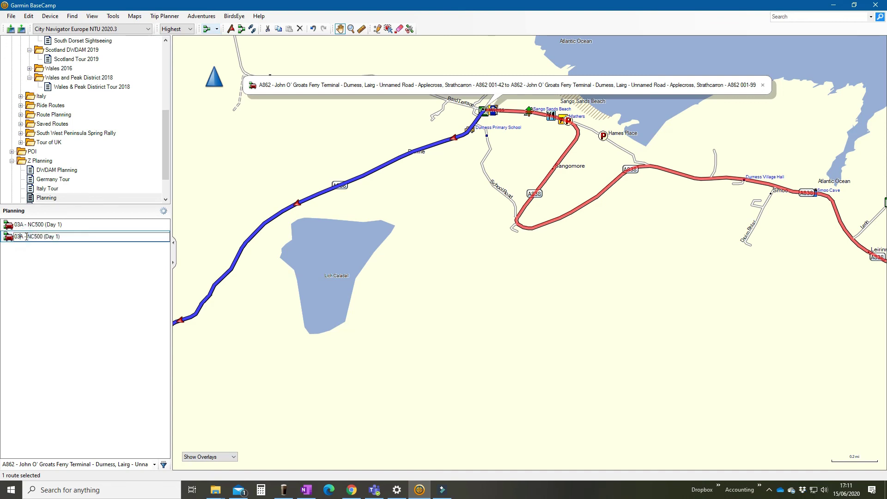
click(23, 236)
key(BackSpace)
text(B)
key(Return)
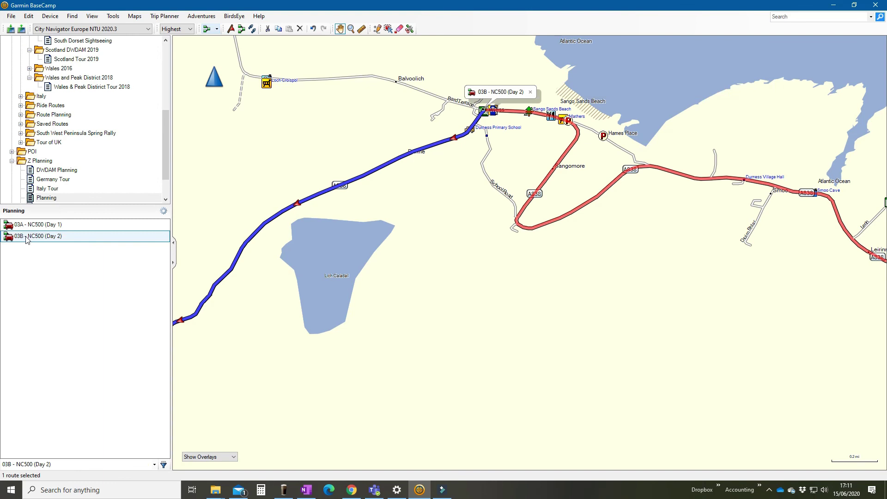
scroll(406, 307, down, 4)
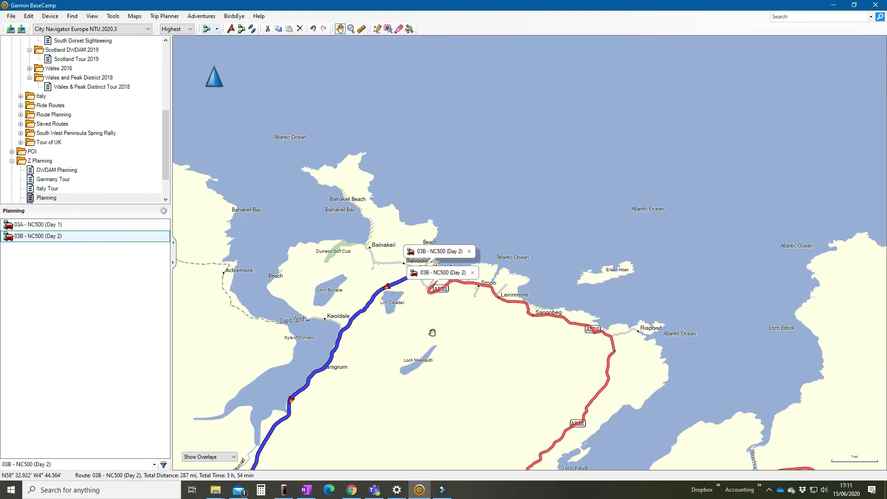
scroll(458, 368, down, 2)
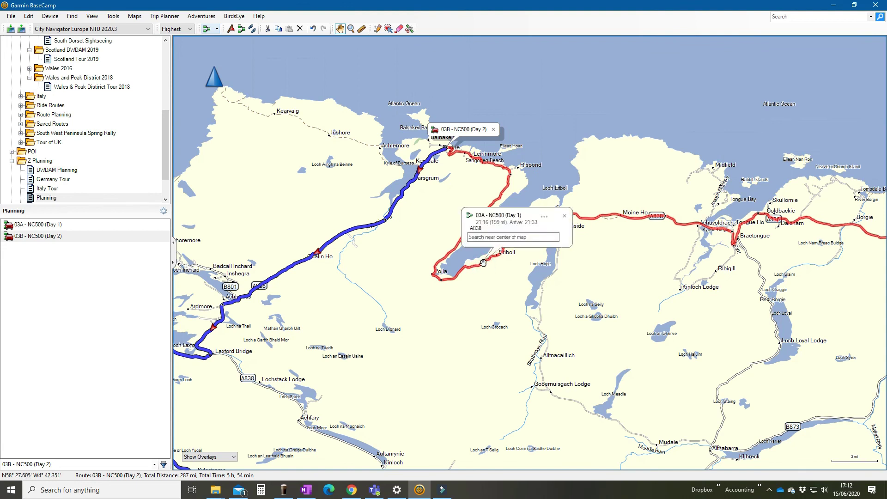
click(483, 263)
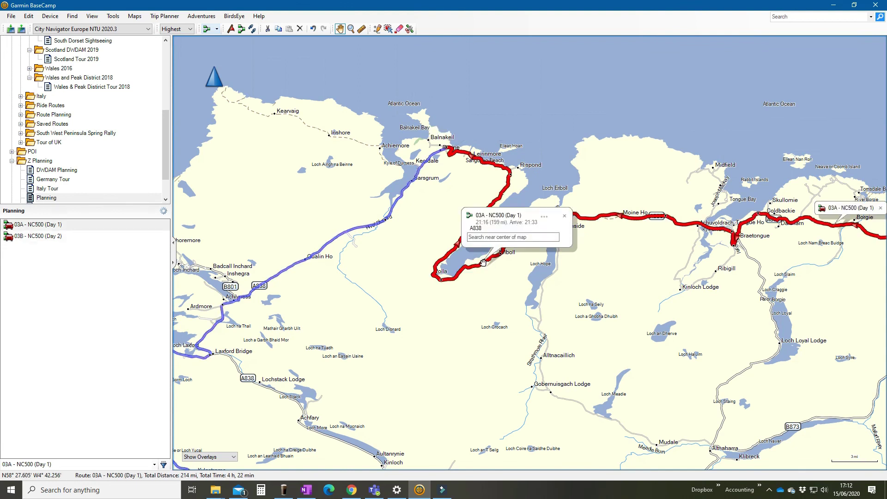
scroll(319, 261, down, 2)
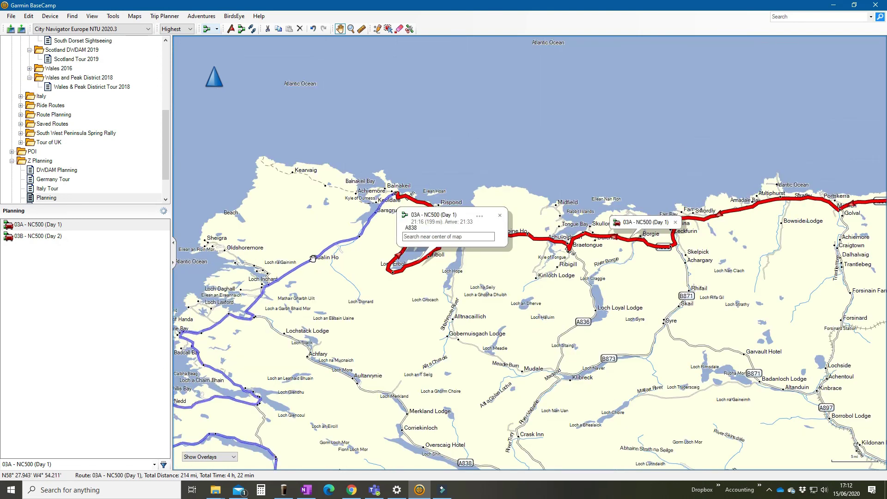
click(313, 258)
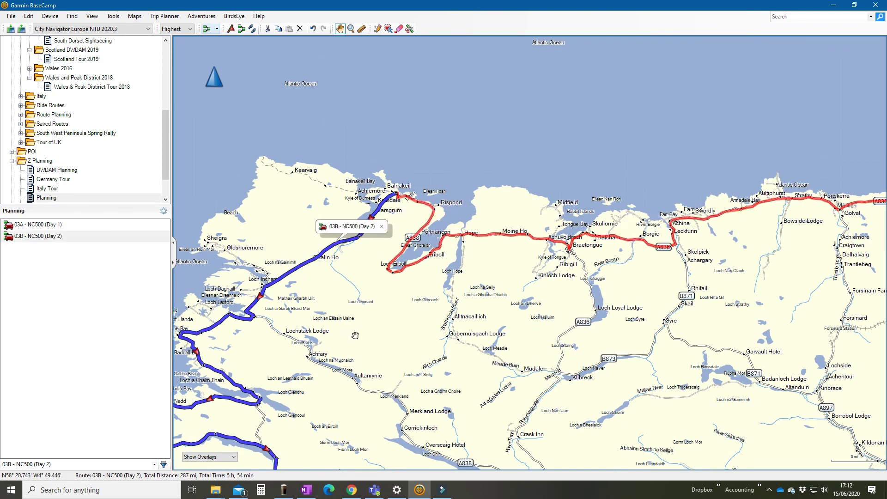
scroll(355, 336, down, 2)
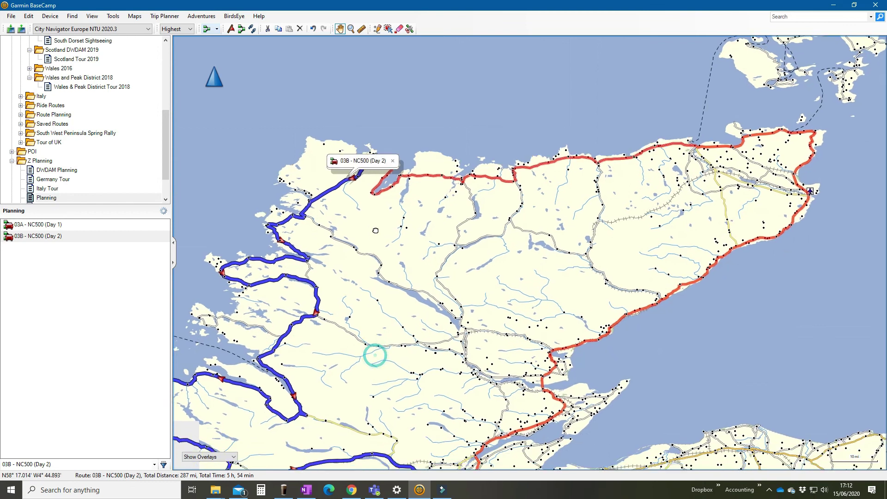
drag(375, 354, 389, 203)
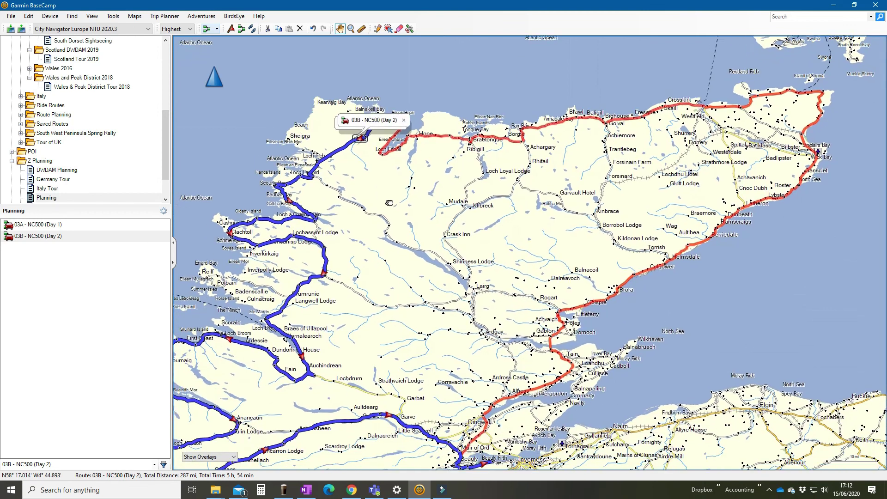
scroll(389, 203, down, 1)
drag(456, 329, 455, 298)
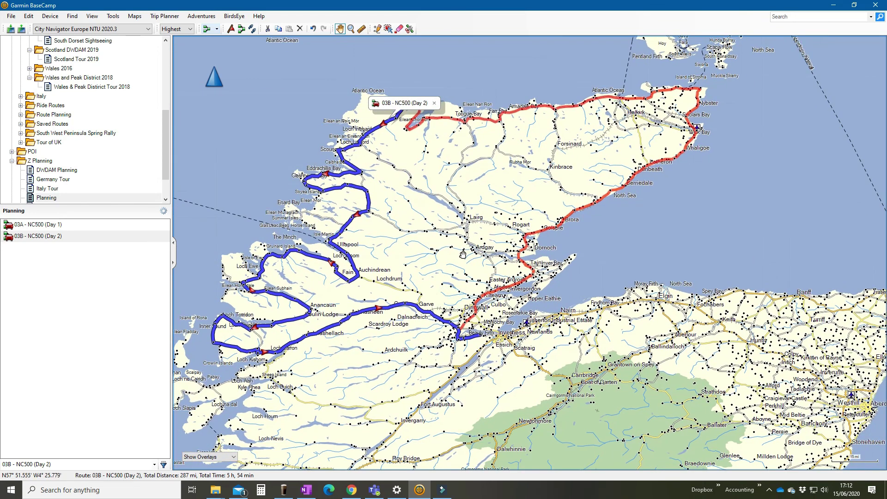